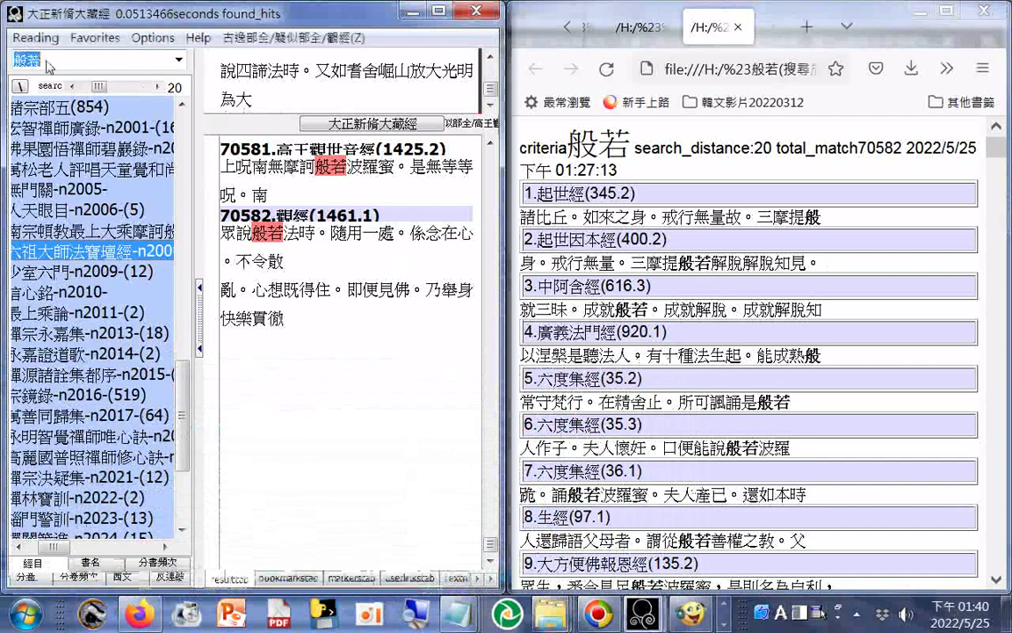
pyautogui.write('aul4')
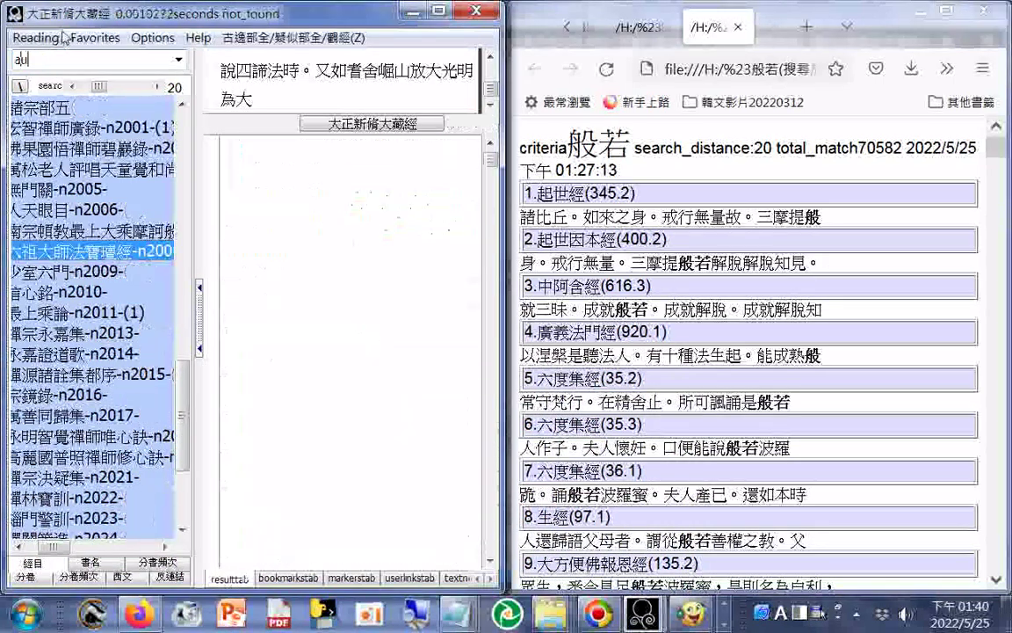
pyautogui.press('BackSpace')
pyautogui.press('BackSpace')
pyautogui.press('BackSpace')
pyautogui.press('BackSpace')
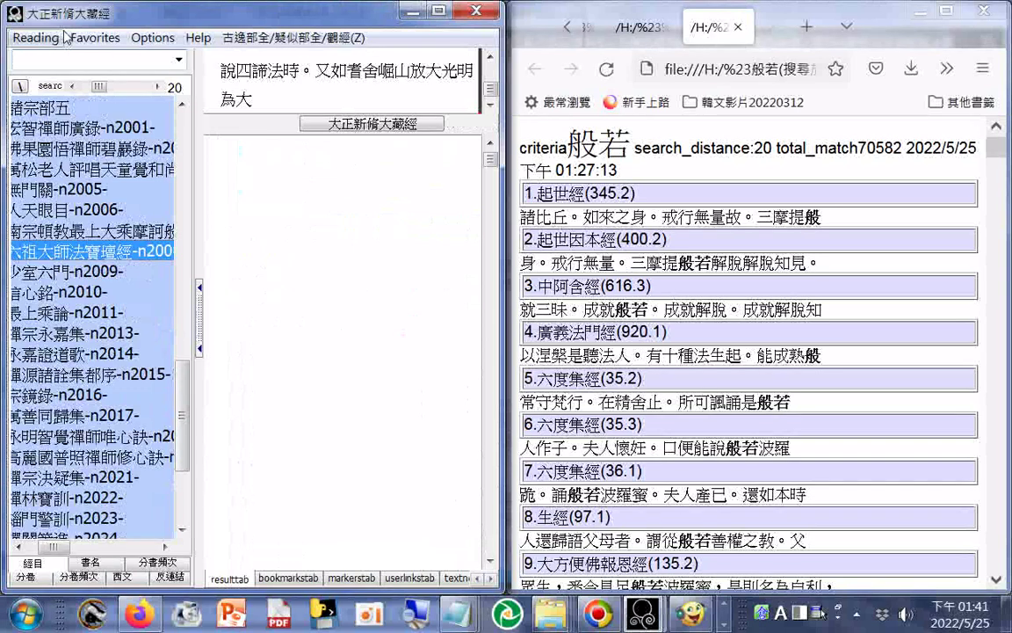
# - Switch to Chinese Zhuyin input and search the canon for 妙智慧
pyautogui.hotkey('ctrl', 'space')
pyautogui.hotkey('ctrl', 'space')
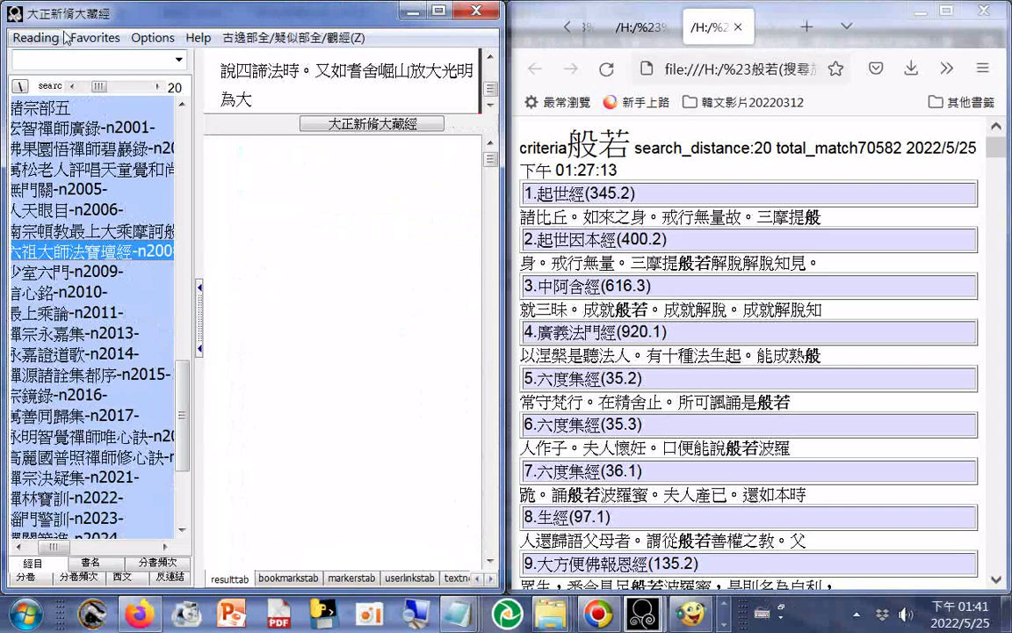
pyautogui.hotkey('ctrl', 'space')
pyautogui.write('ㄇㄧ')
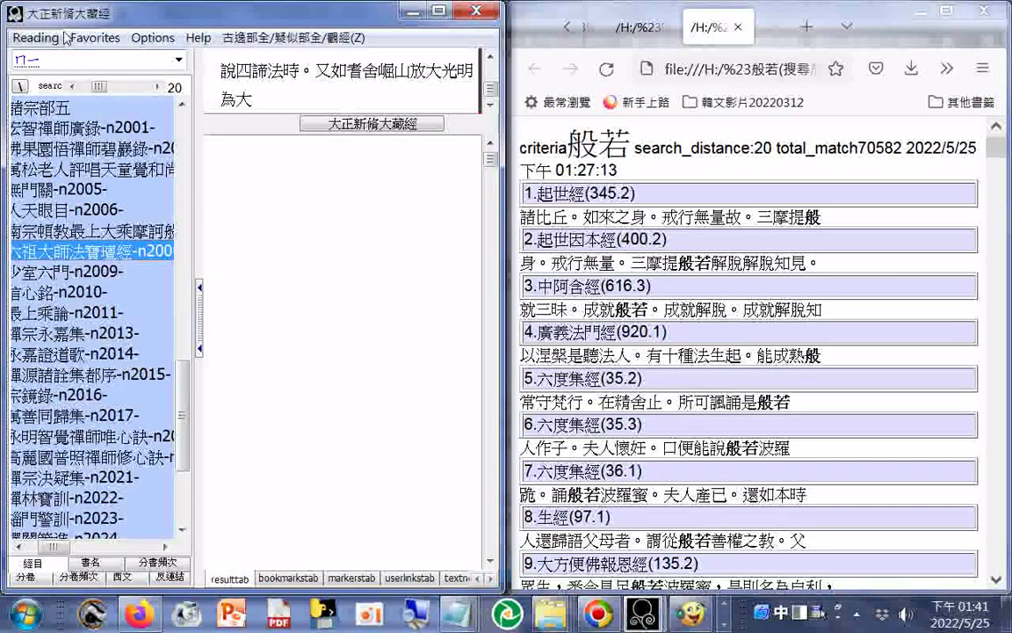
pyautogui.write('ㄠˋ')
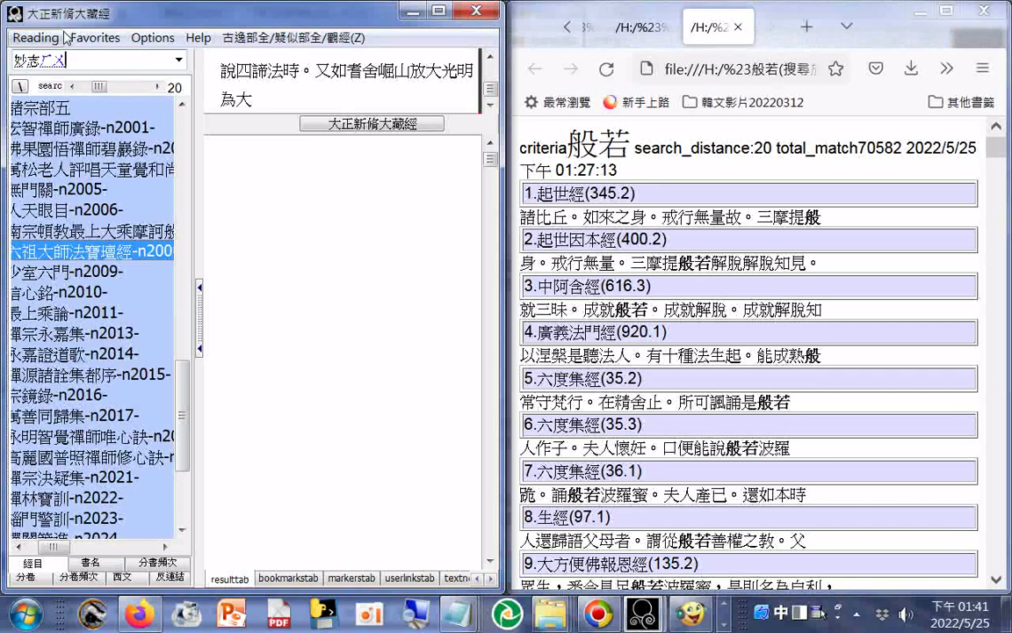
pyautogui.write('ㄓˋㄏㄨㄟˋ')
pyautogui.press('Return')
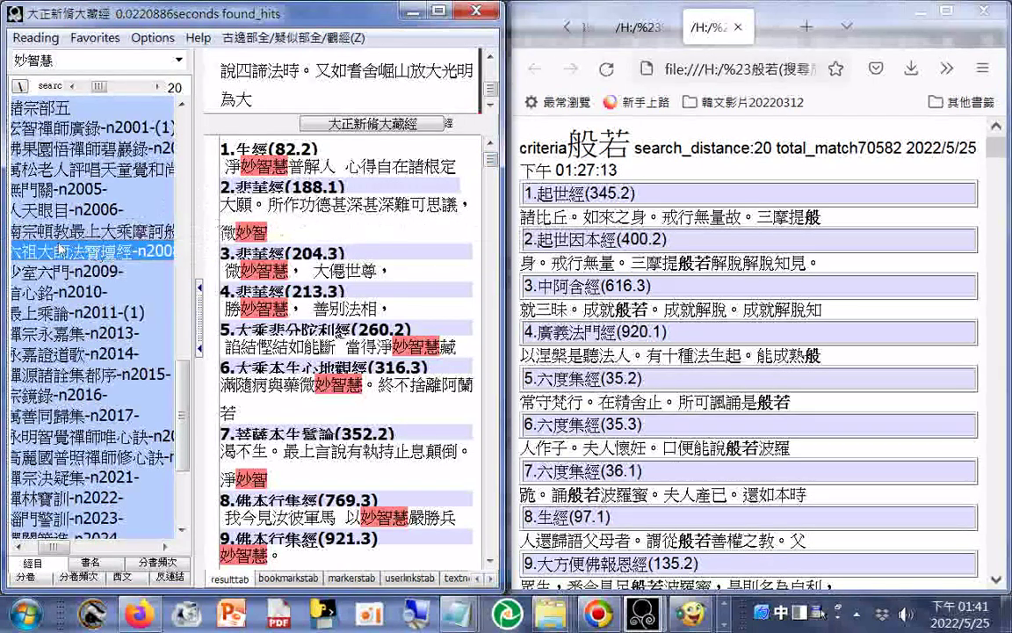
# - Open 六祖大師法寶壇經 and look through the 妙智慧 search results down to the last entry
pyautogui.click(46, 252)
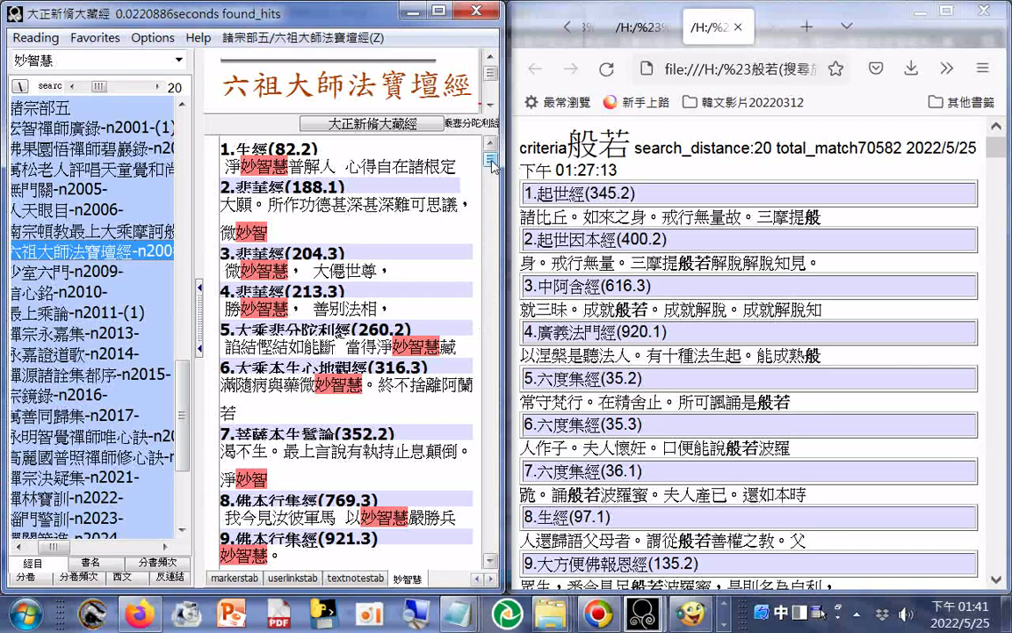
pyautogui.moveTo(492, 165); pyautogui.dragTo(507, 267)
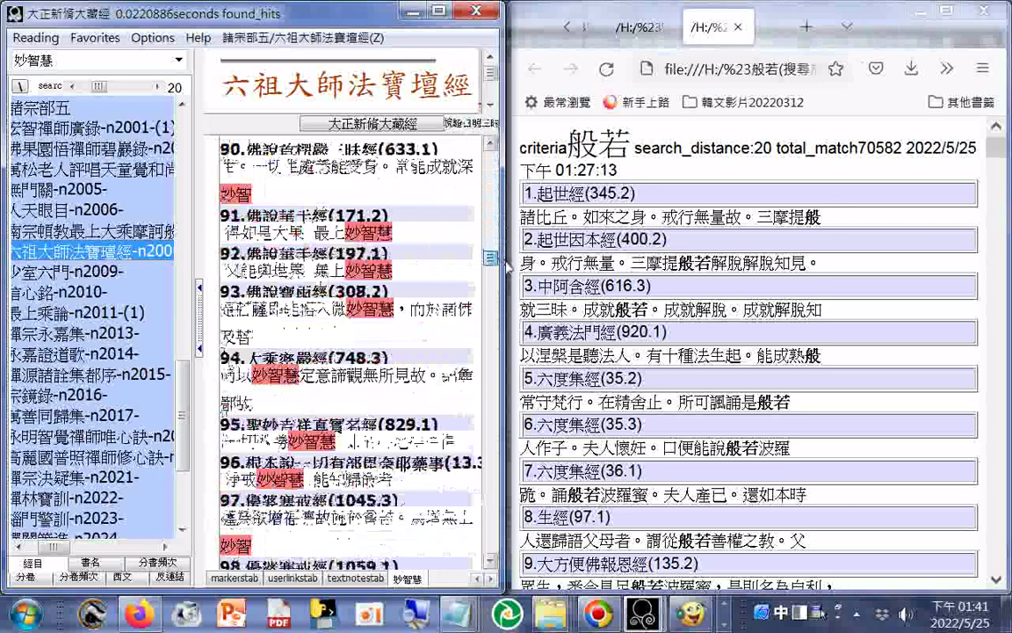
pyautogui.moveTo(507, 266); pyautogui.dragTo(490, 525)
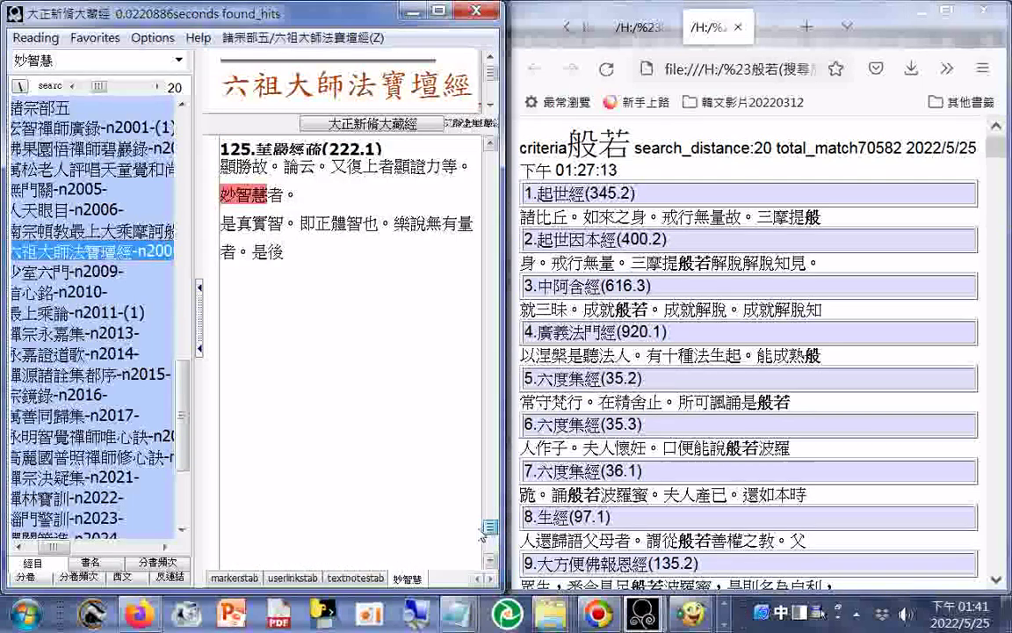
pyautogui.click(493, 352)
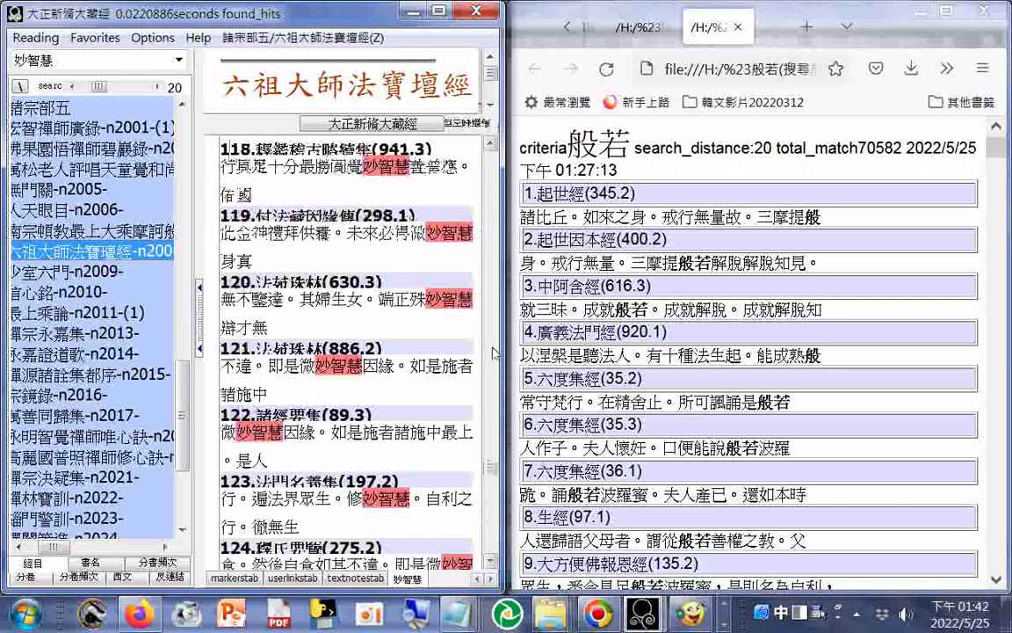
pyautogui.click(490, 563)
pyautogui.scroll(-2, 441, 441)
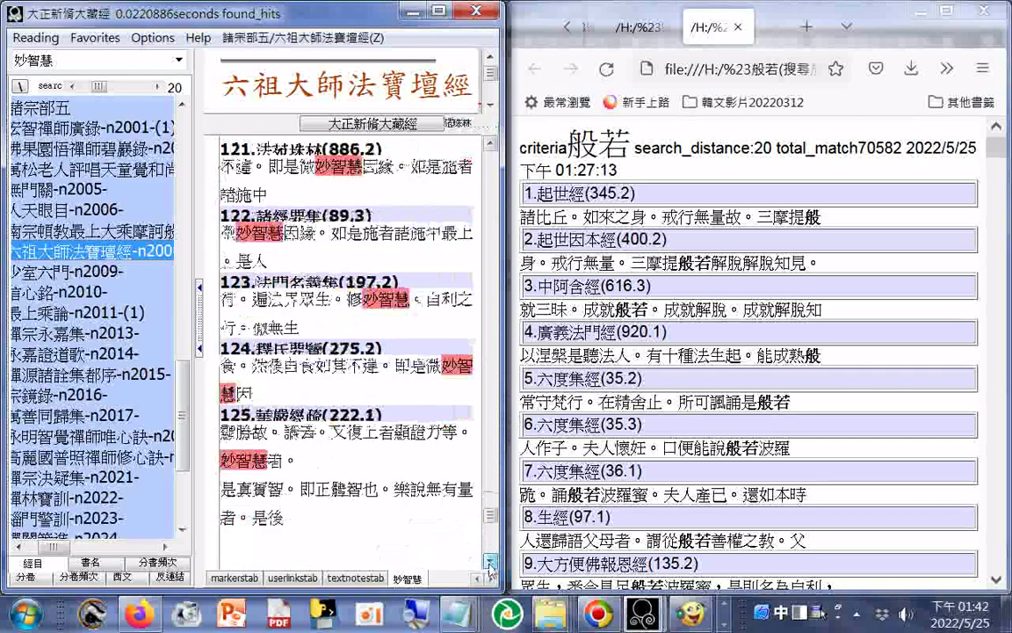
# - Start an HTML export of the results to drive H:, reusing the file name #般若(搜尋於大正藏經資料庫2008年版)匯出項目七萬多項_A第1項起至第項.htm
pyautogui.click(18, 37)
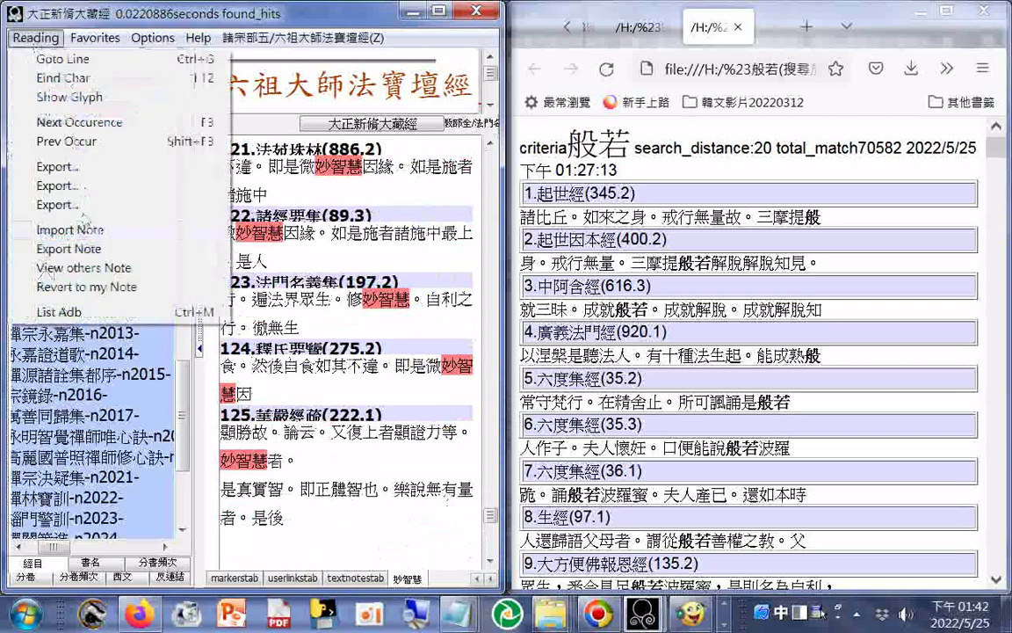
pyautogui.click(75, 202)
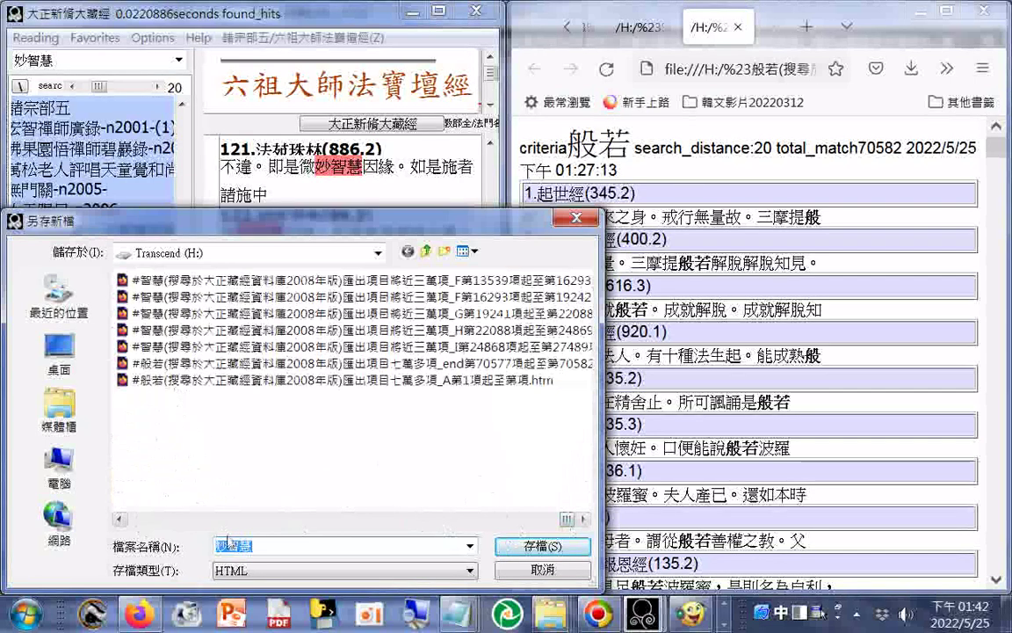
pyautogui.rightClick(226, 545)
pyautogui.click(272, 341)
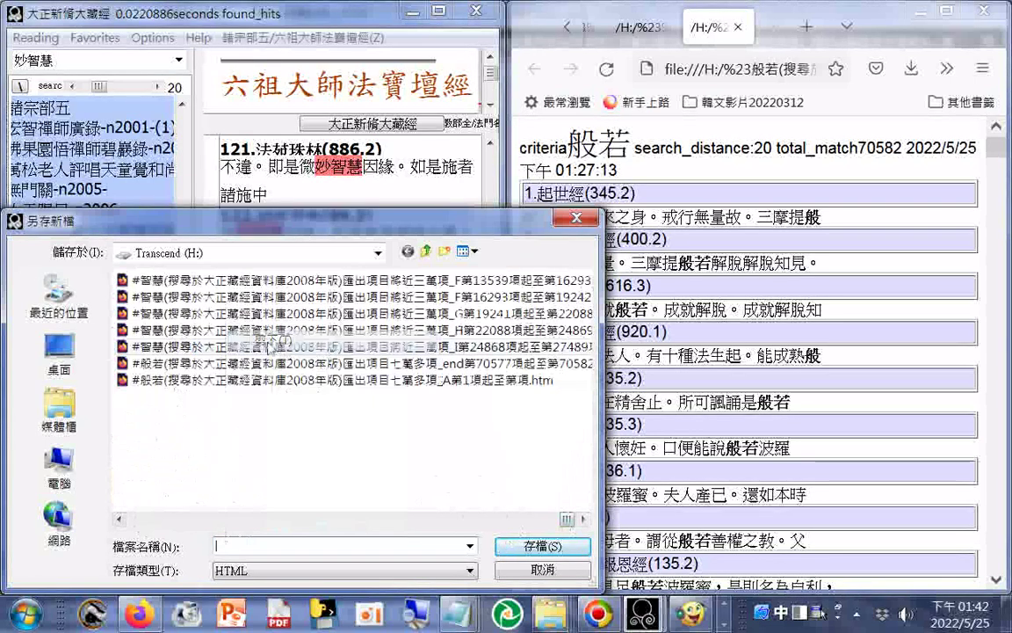
pyautogui.click(354, 386)
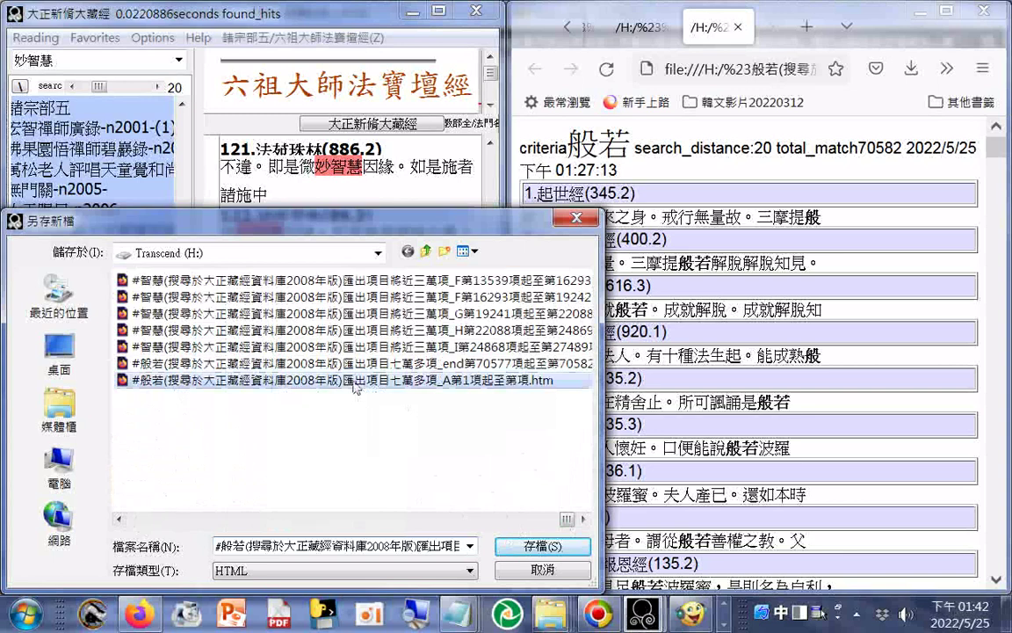
# - Replace 七萬 with 一百 in the export file name so it reads 匯出項目一百多項
pyautogui.press('End')
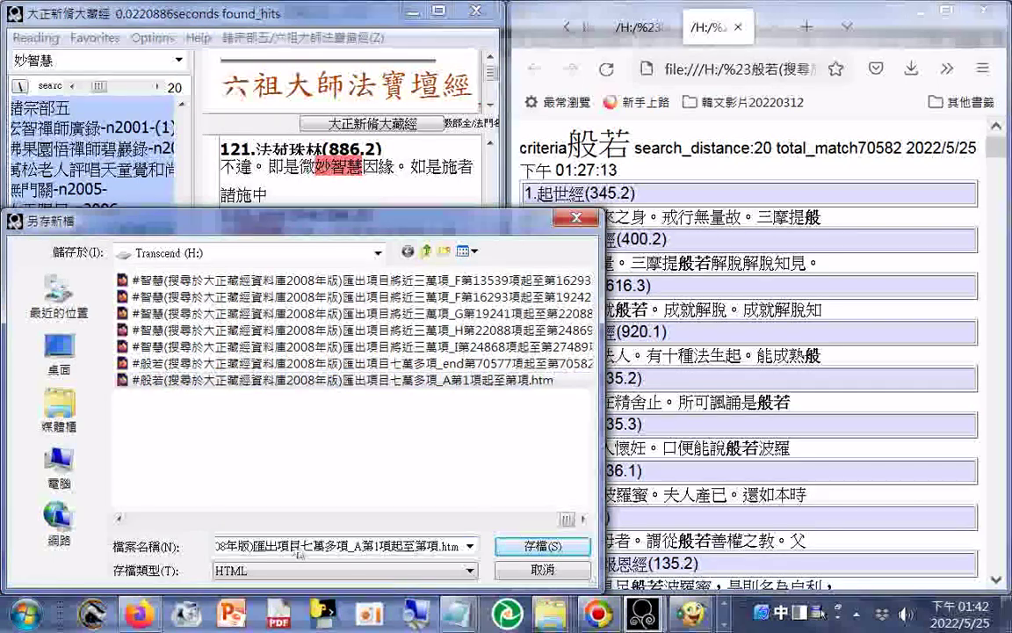
pyautogui.press('Left')
pyautogui.press('Left')
pyautogui.press('Left')
pyautogui.press('Left')
pyautogui.press('Left')
pyautogui.press('Left')
pyautogui.press('Left')
pyautogui.press('Left')
pyautogui.press('Left')
pyautogui.press('Left')
pyautogui.press('Left')
pyautogui.press('Left')
pyautogui.press('Left')
pyautogui.press('Left')
pyautogui.press('Left')
pyautogui.hotkey('shift', 'Left')
pyautogui.hotkey('shift', 'Left')
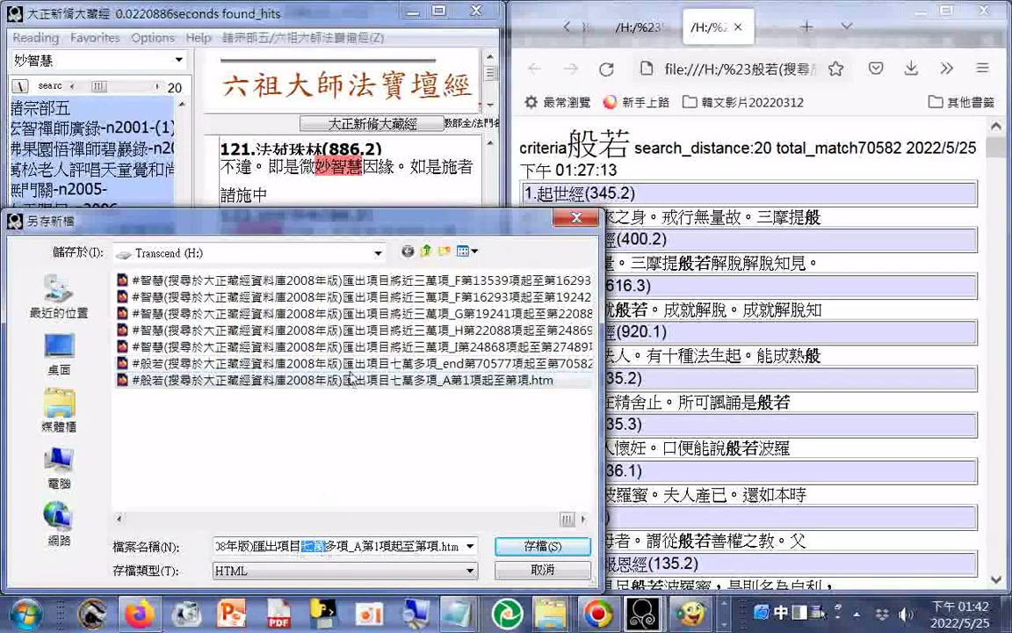
pyautogui.write('一ㄅ')
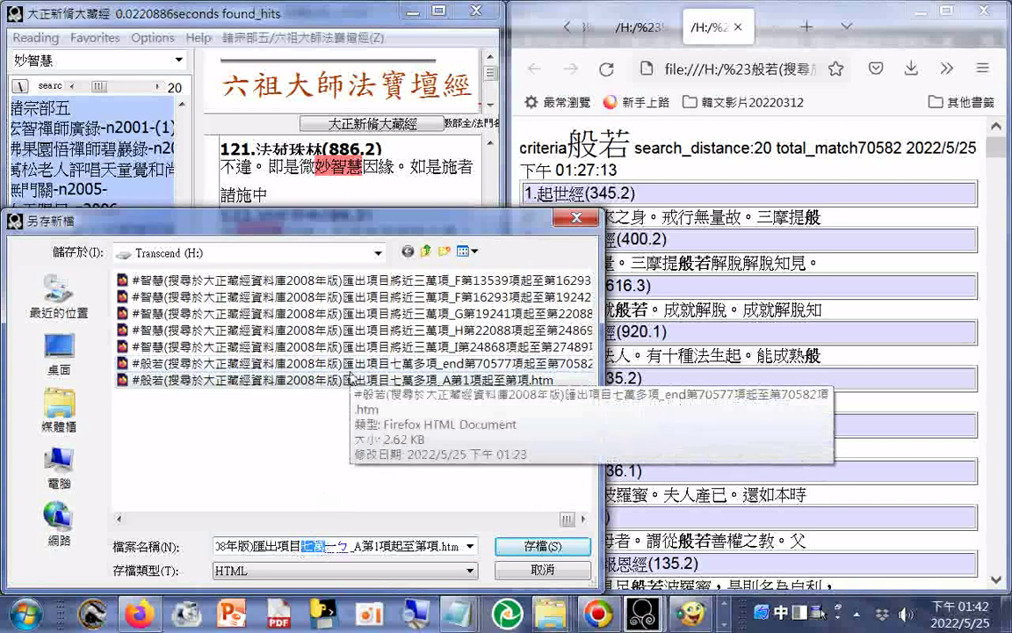
pyautogui.write('ㄢ')
pyautogui.press('Return')
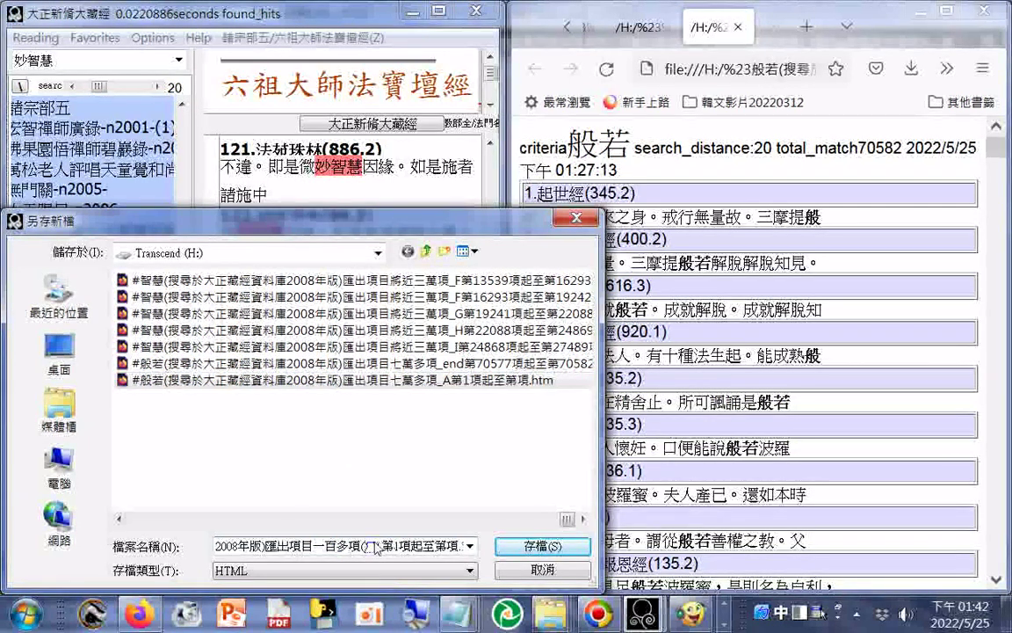
# - Add the note (含微妙智慧) after 一百多項 in the export file name
pyautogui.write('當A')
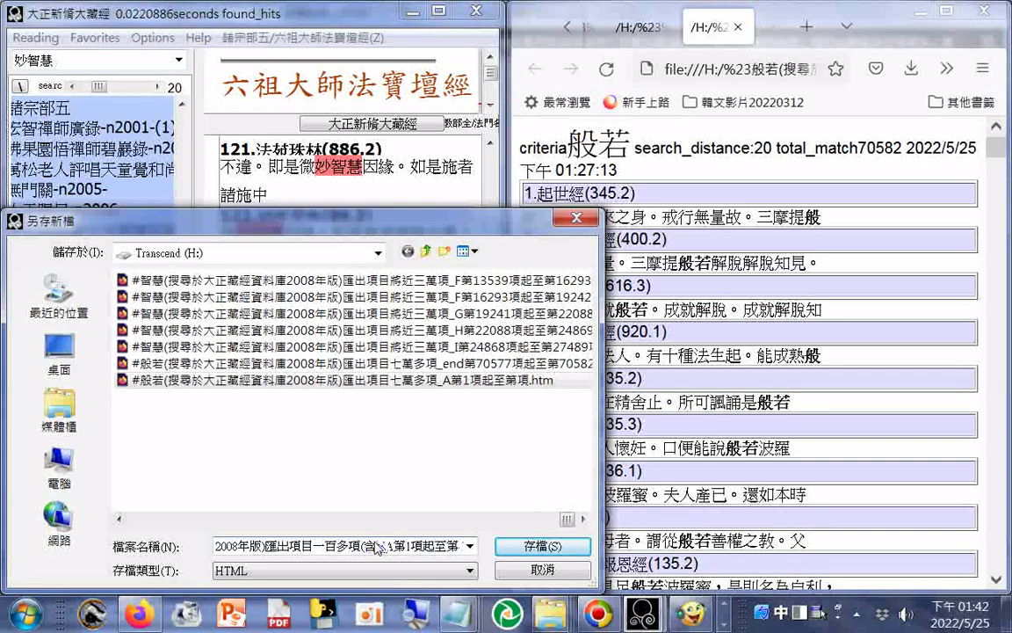
pyautogui.write('妙智')
pyautogui.press('space')
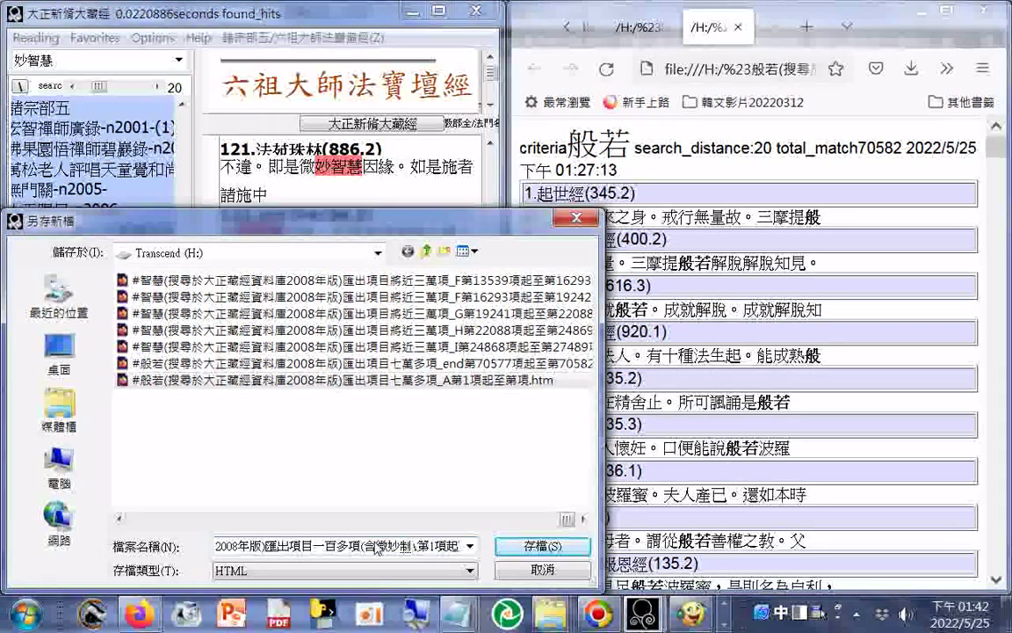
pyautogui.write('ㄏㄨㄟ')
pyautogui.write('ˋ')
pyautogui.press('Return')
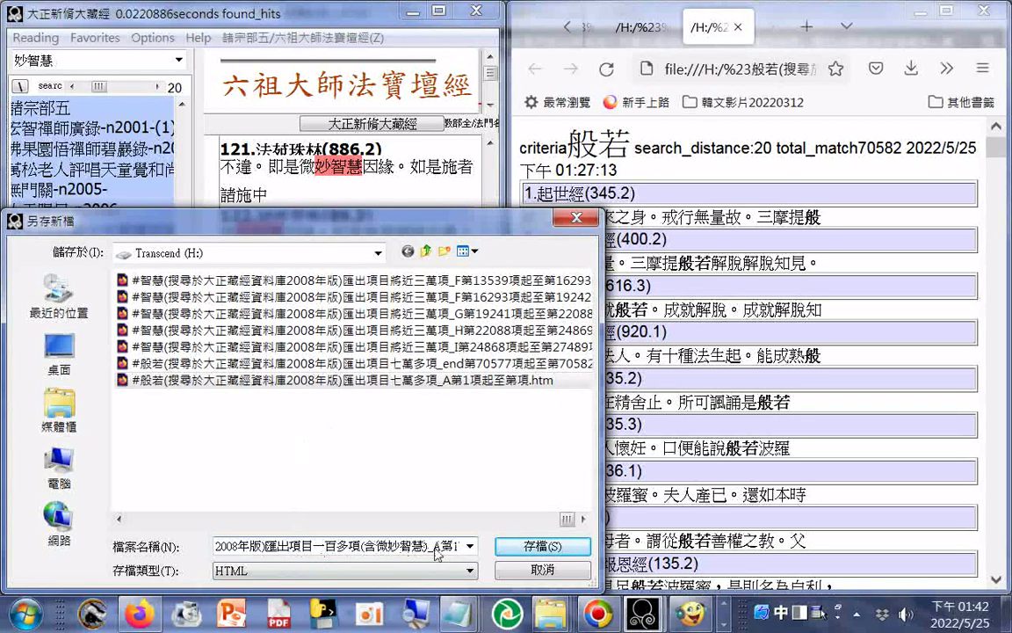
# - Change the end of the file name to _第1項起至第125項, removing the letter A and adding the number 125
pyautogui.moveTo(437, 551); pyautogui.dragTo(436, 553)
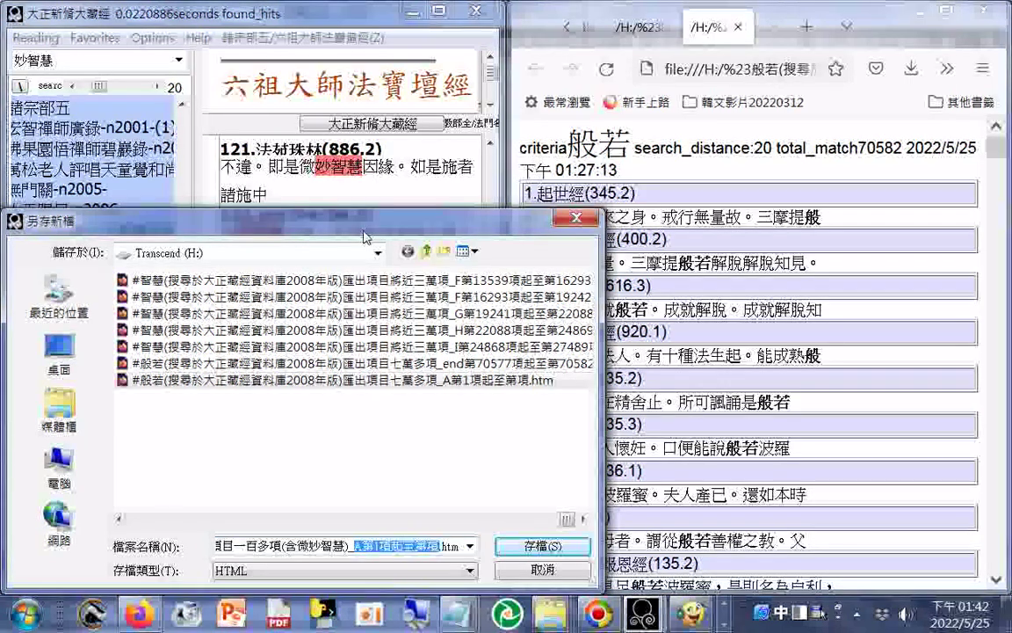
pyautogui.moveTo(364, 236); pyautogui.dragTo(497, 203)
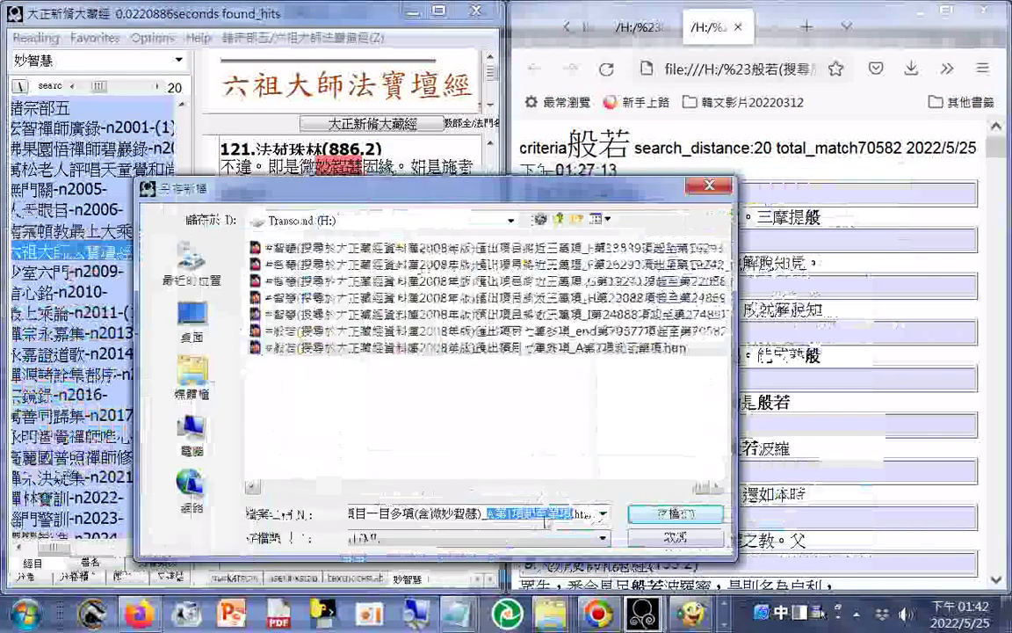
pyautogui.click(550, 519)
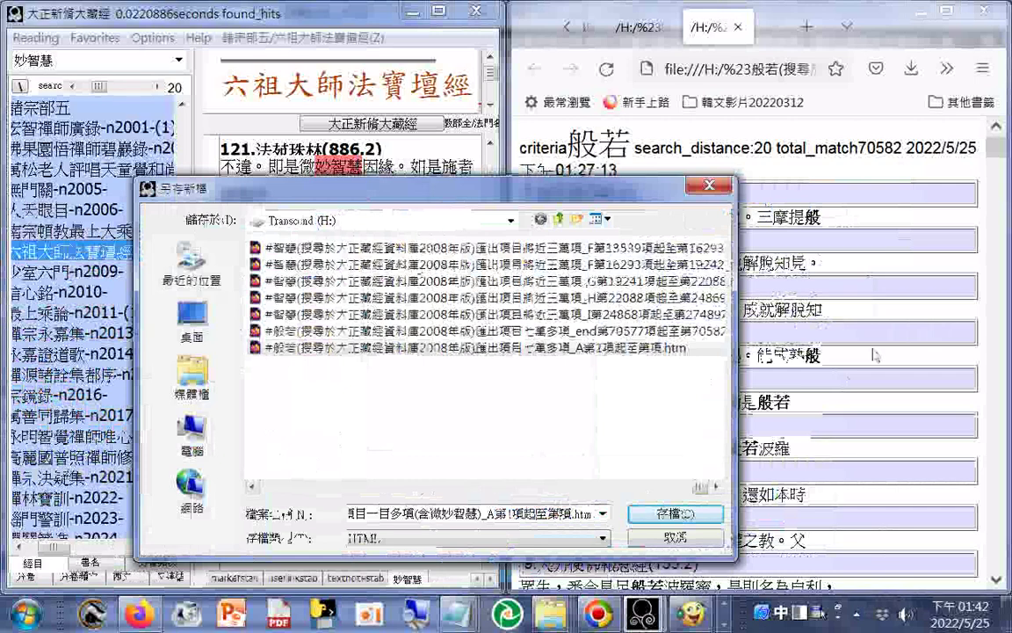
pyautogui.write('125')
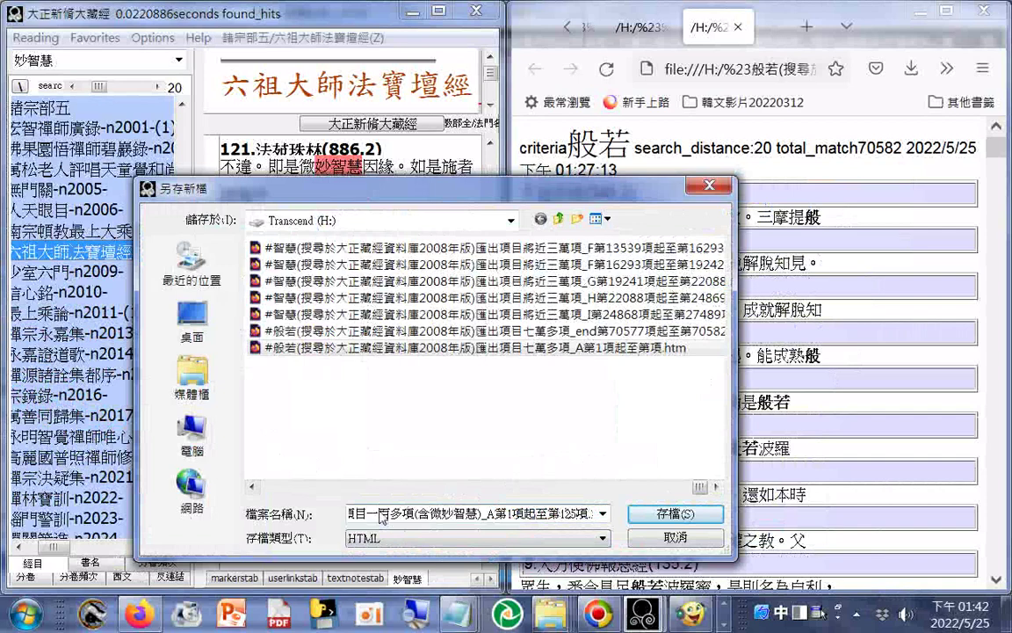
pyautogui.press('BackSpace')
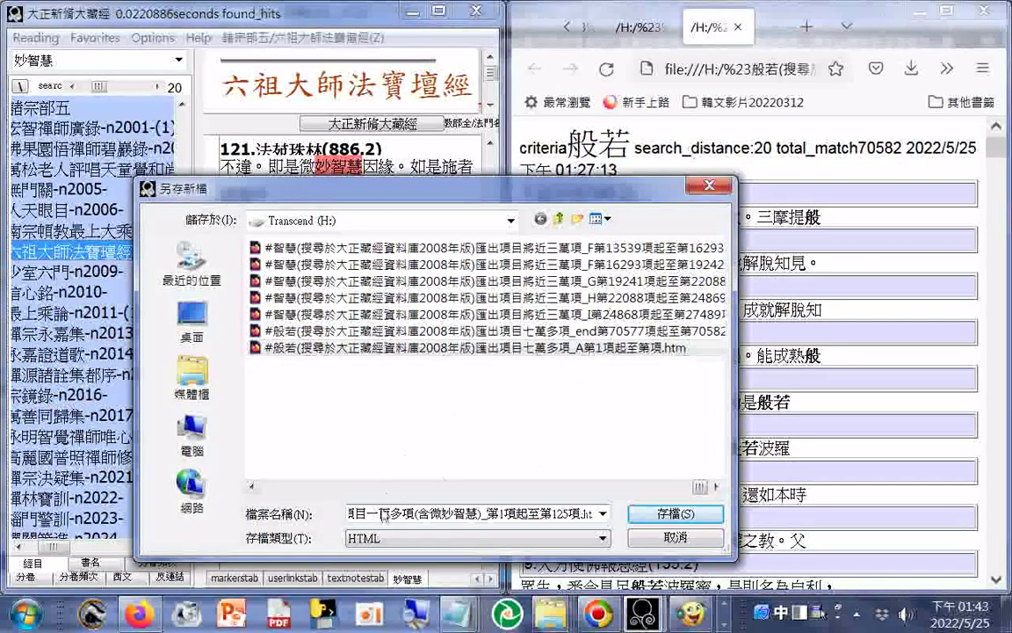
# - Replace 般若 with 妙智慧 after the # at the start of the export file name
pyautogui.hotkey('shift', 'Home')
pyautogui.click(358, 519)
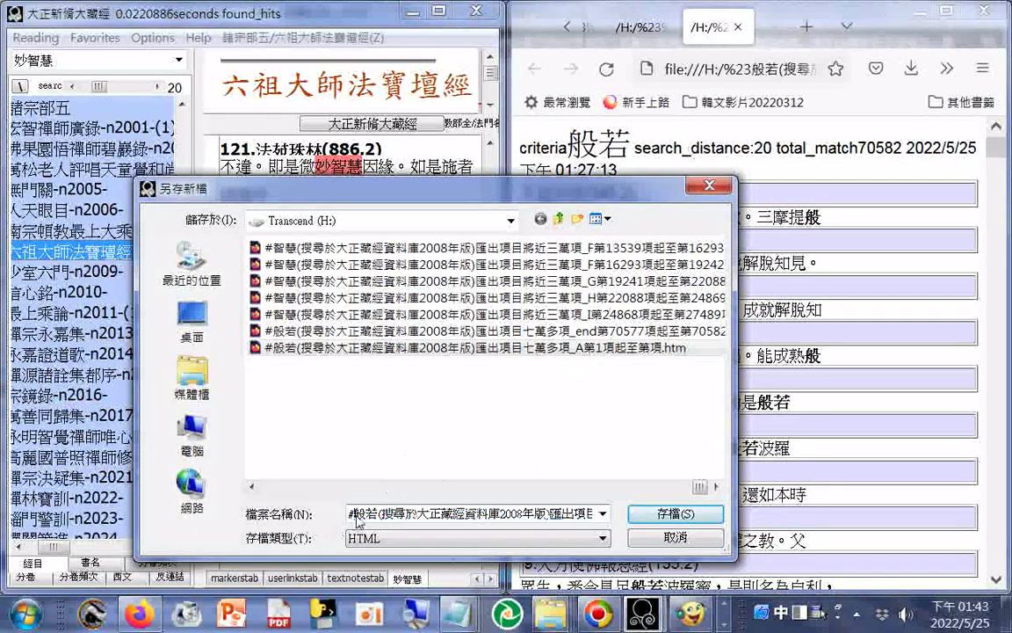
pyautogui.moveTo(357, 515); pyautogui.dragTo(369, 517)
pyautogui.hotkey('shift', 'Right')
pyautogui.write('u')
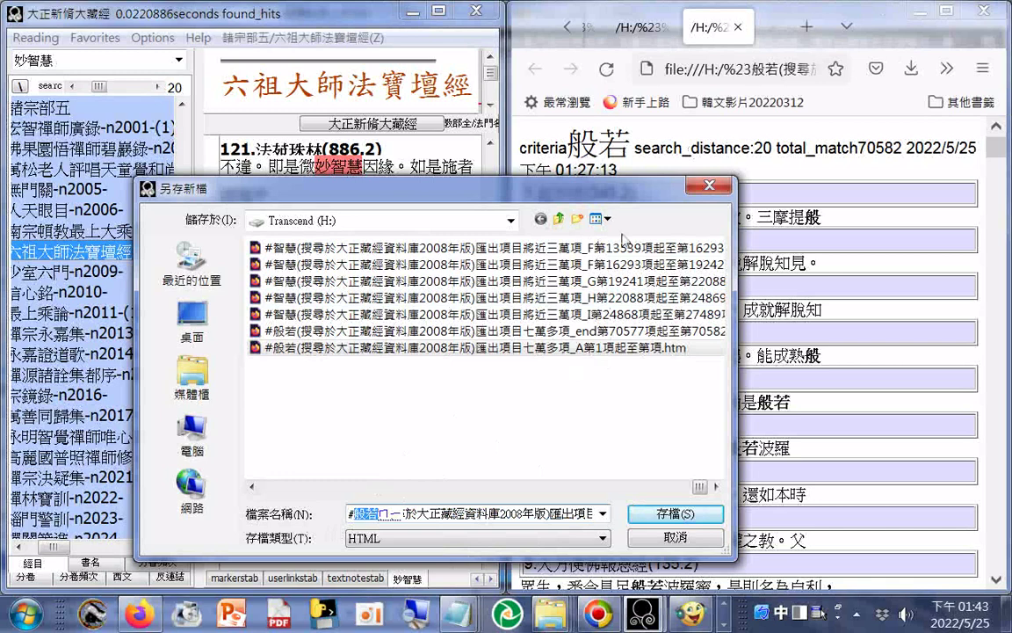
pyautogui.write('l454cjo')
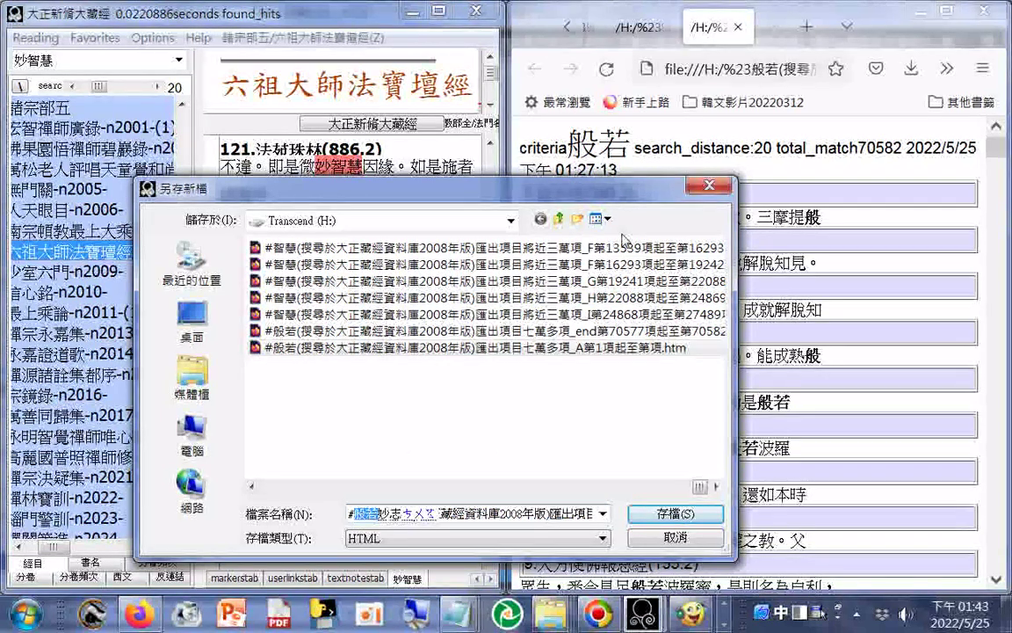
pyautogui.write('4')
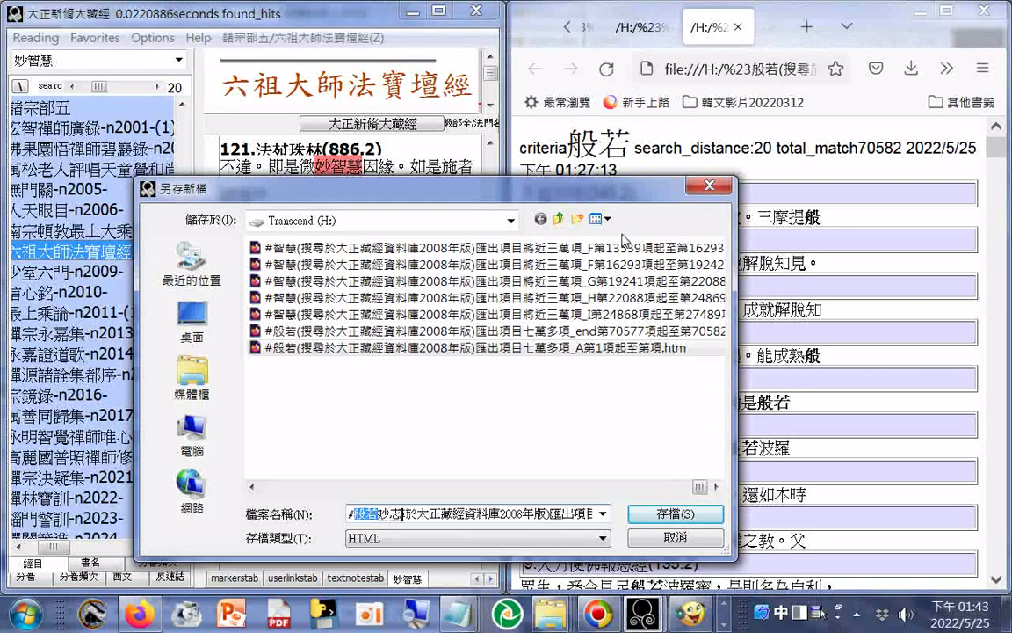
pyautogui.press('BackSpace')
pyautogui.write('cjo4')
pyautogui.press('Return')
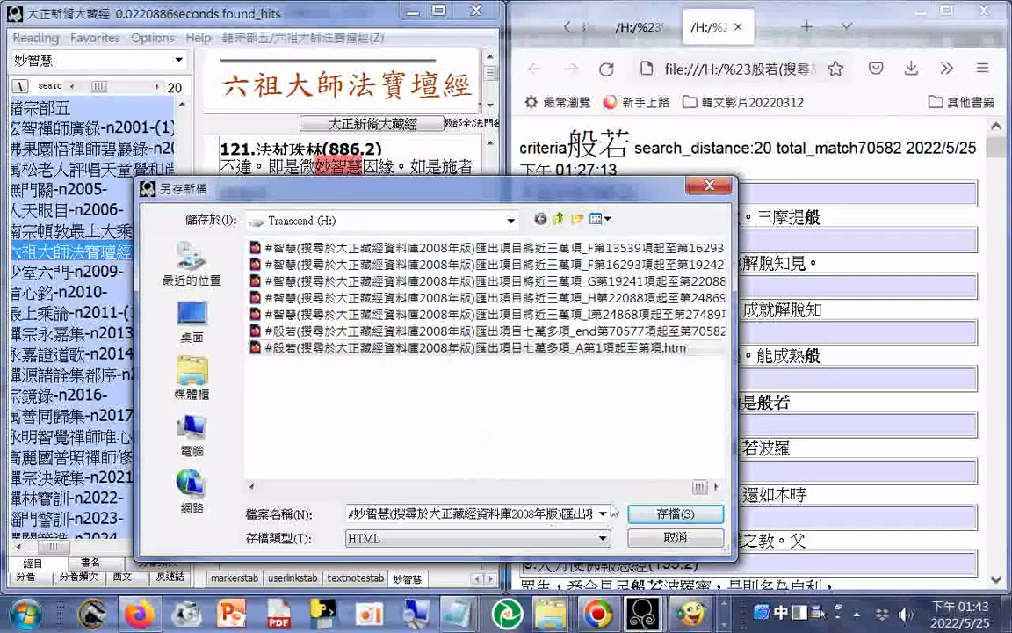
# - Check the completed file name and save the HTML export as #妙智慧(搜尋於大正藏經資料庫2008年版)匯出項目一百多項(含微妙智慧)_第1項起至第125項.htm
pyautogui.hotkey('ctrl', 'a')
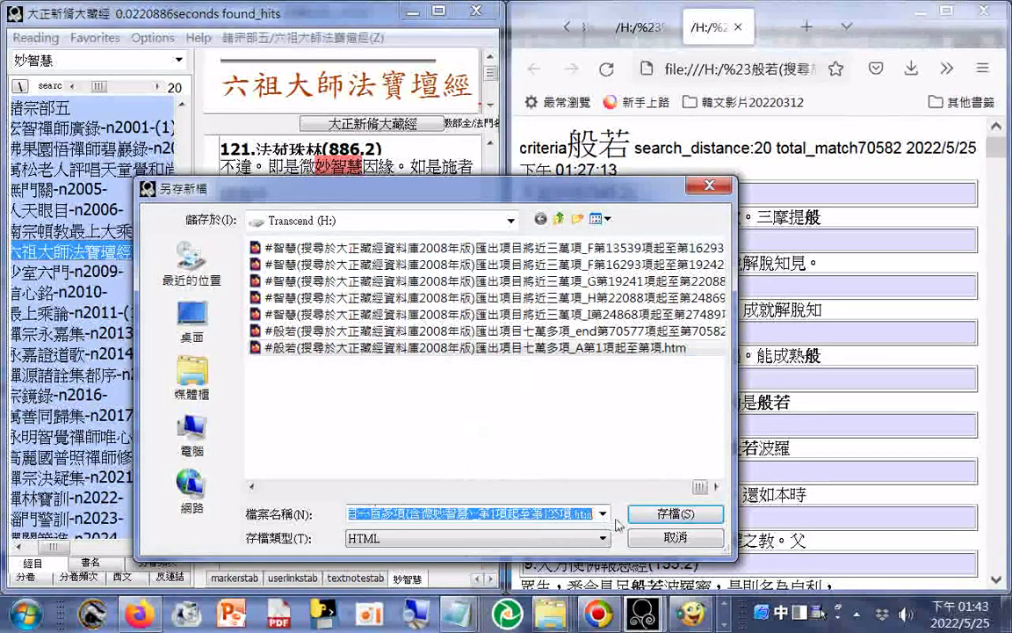
pyautogui.click(514, 516)
pyautogui.moveTo(421, 515); pyautogui.dragTo(436, 516)
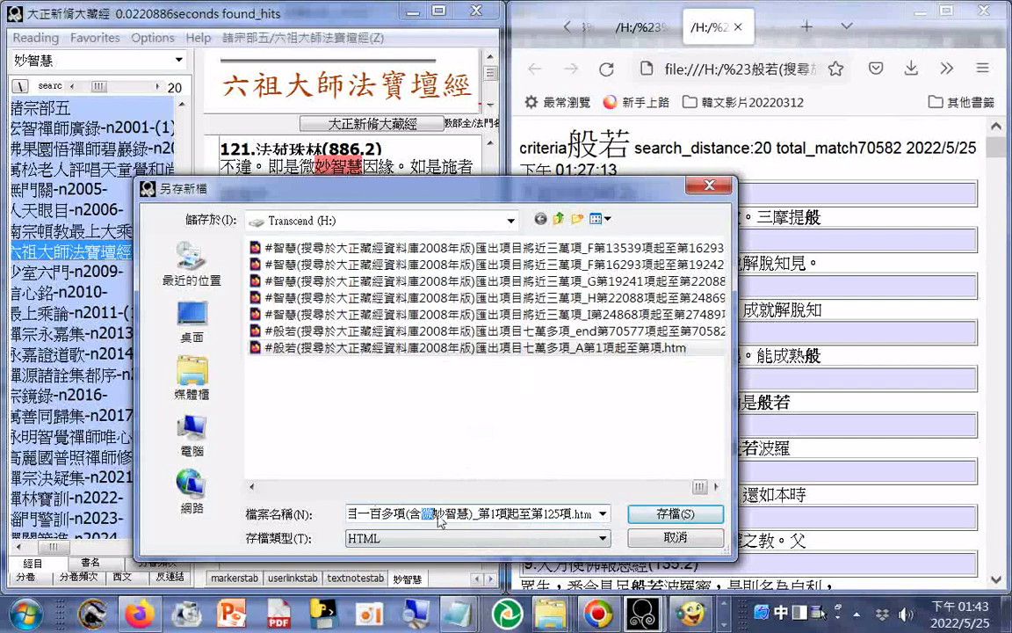
pyautogui.click(666, 514)
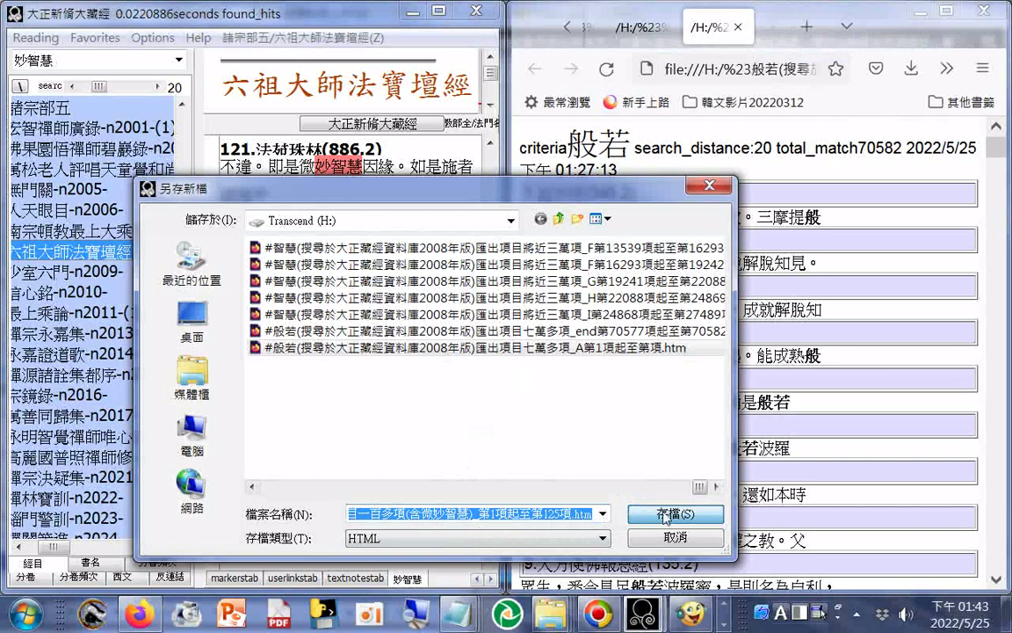
# - Save the 妙智慧 export as an HTML file on drive H: and reopen the export's save dialog
pyautogui.click(666, 514)
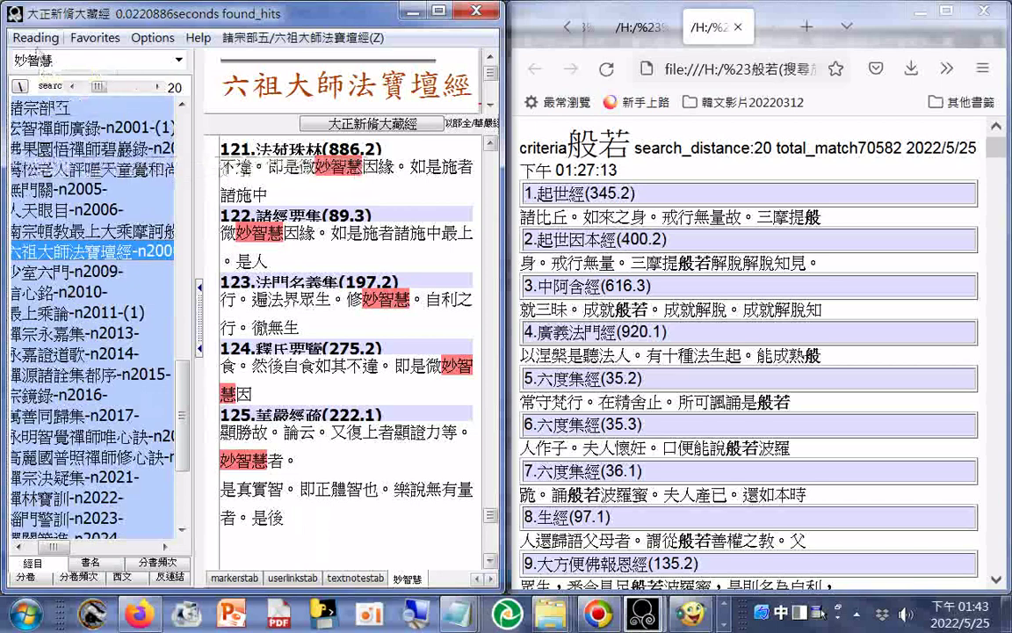
pyautogui.click(35, 38)
pyautogui.click(57, 166)
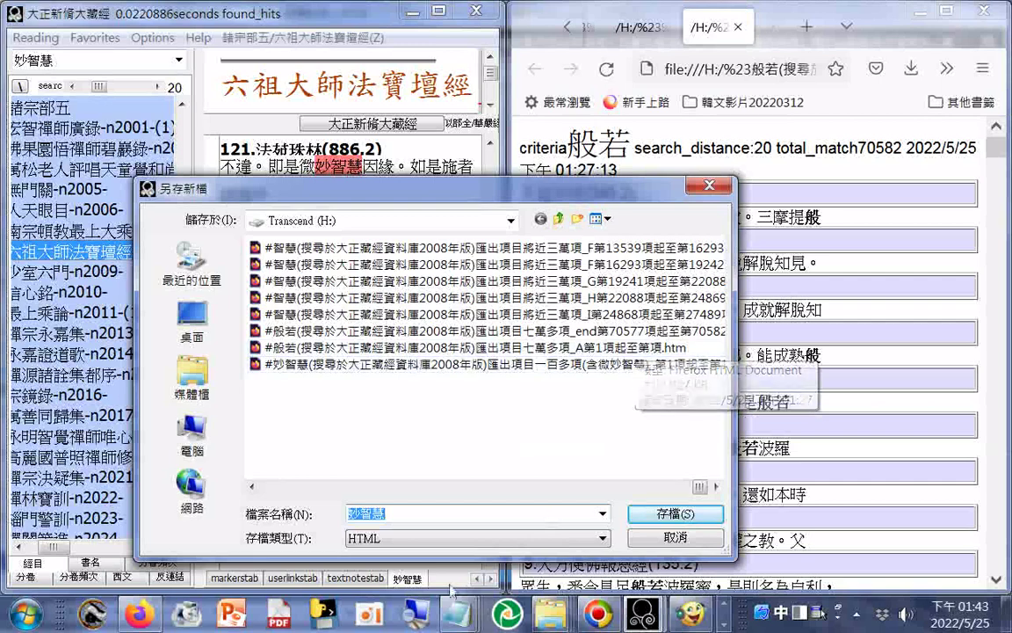
# - Look over the exported files in the Transcend (H:) folder window and close that window
pyautogui.moveTo(548, 624)
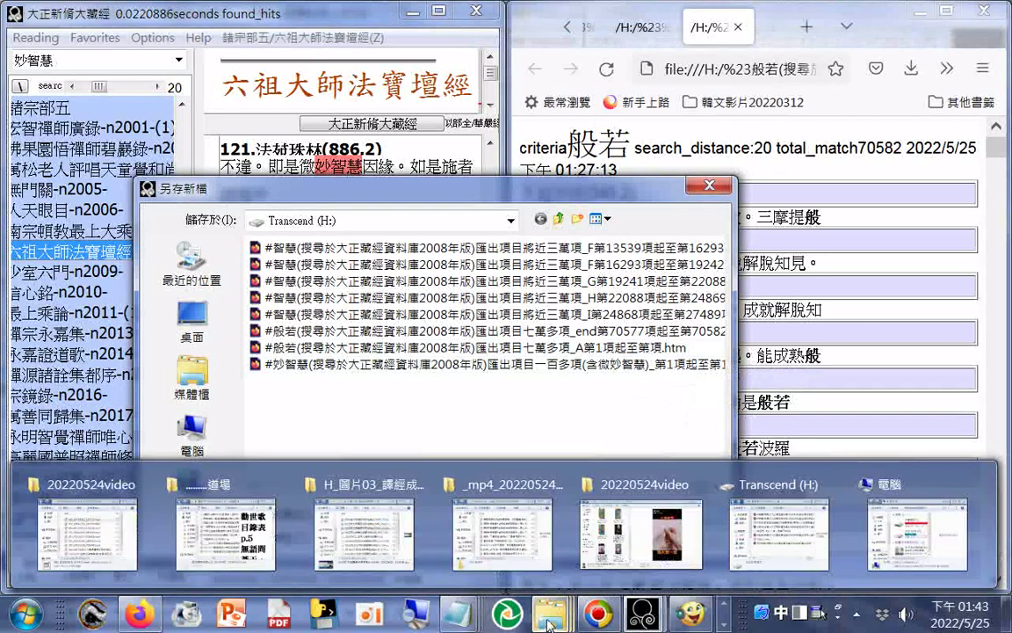
pyautogui.click(779, 527)
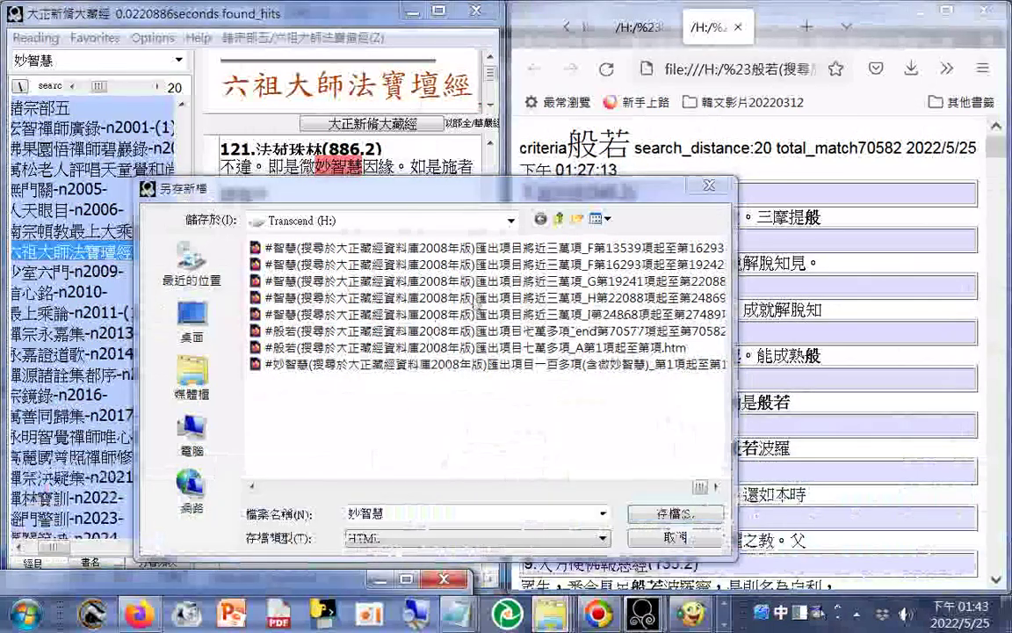
pyautogui.moveTo(316, 581); pyautogui.dragTo(321, 288)
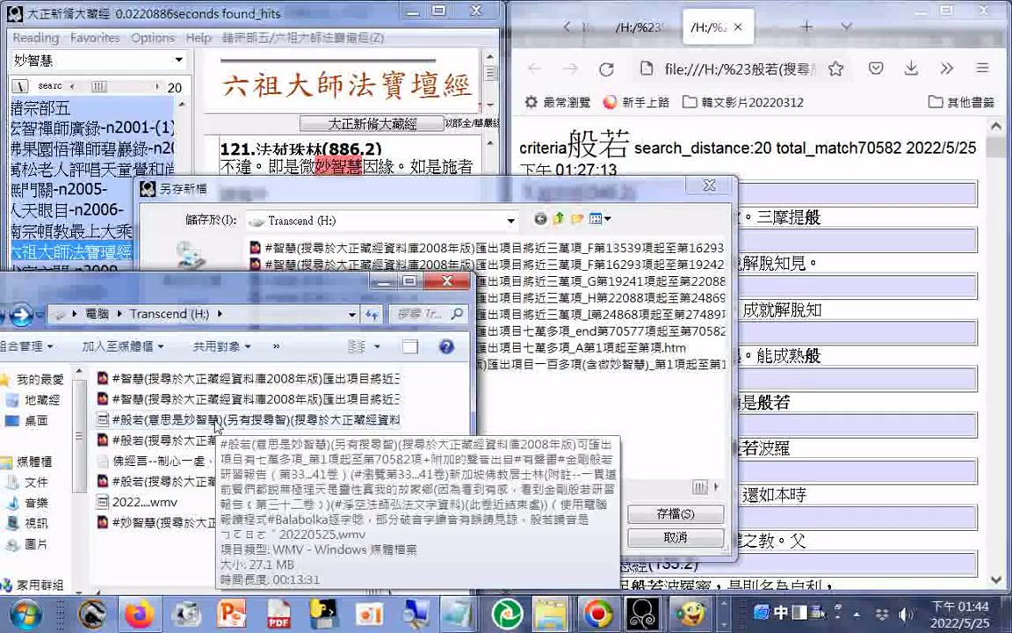
pyautogui.hotkey('alt', 'F4')
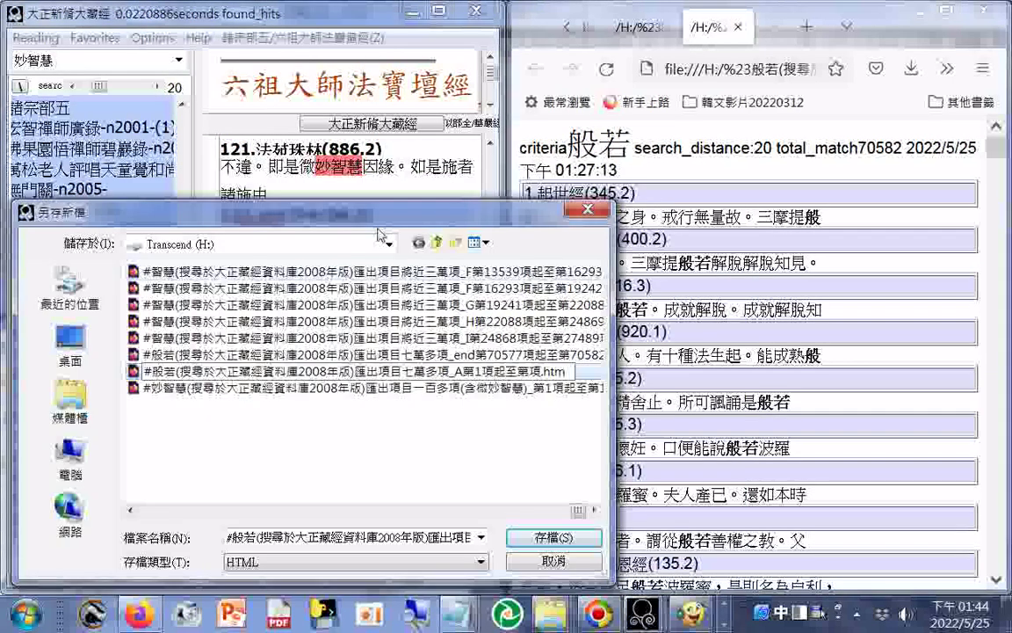
# - Insert the last exported entry number, 2963, into the 般若 file's name so that it ends _A第1項起至第2963項.htm
pyautogui.moveTo(396, 188); pyautogui.dragTo(162, 239)
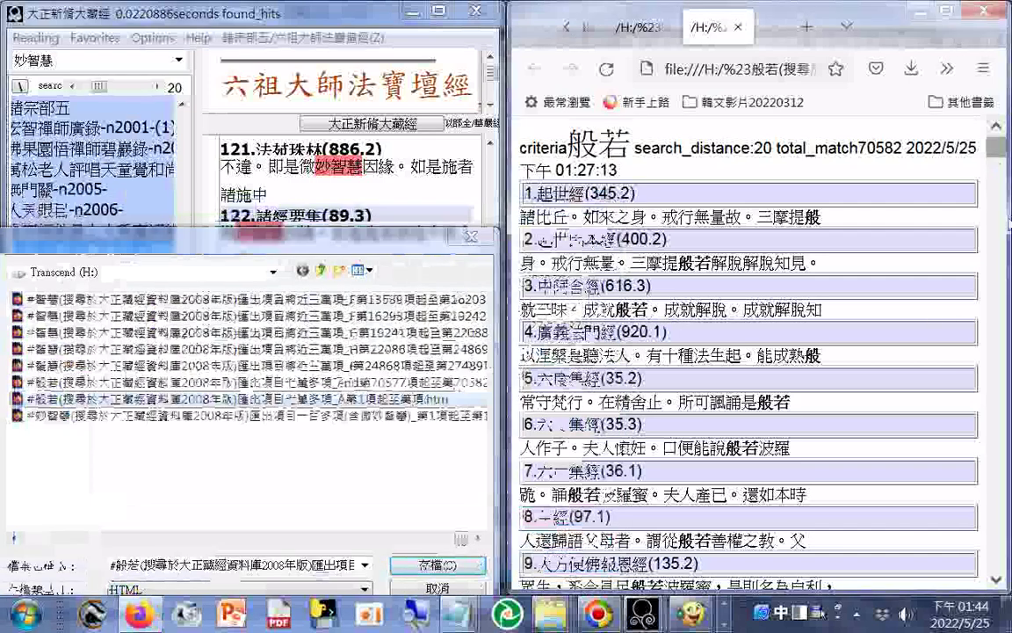
pyautogui.press('End')
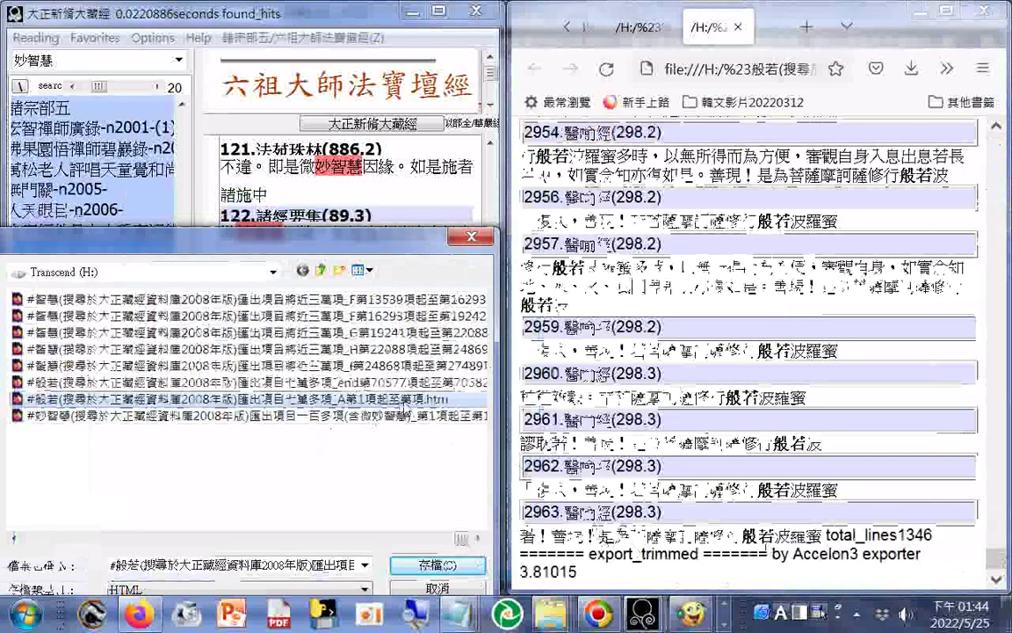
pyautogui.press('shift')
pyautogui.write('2')
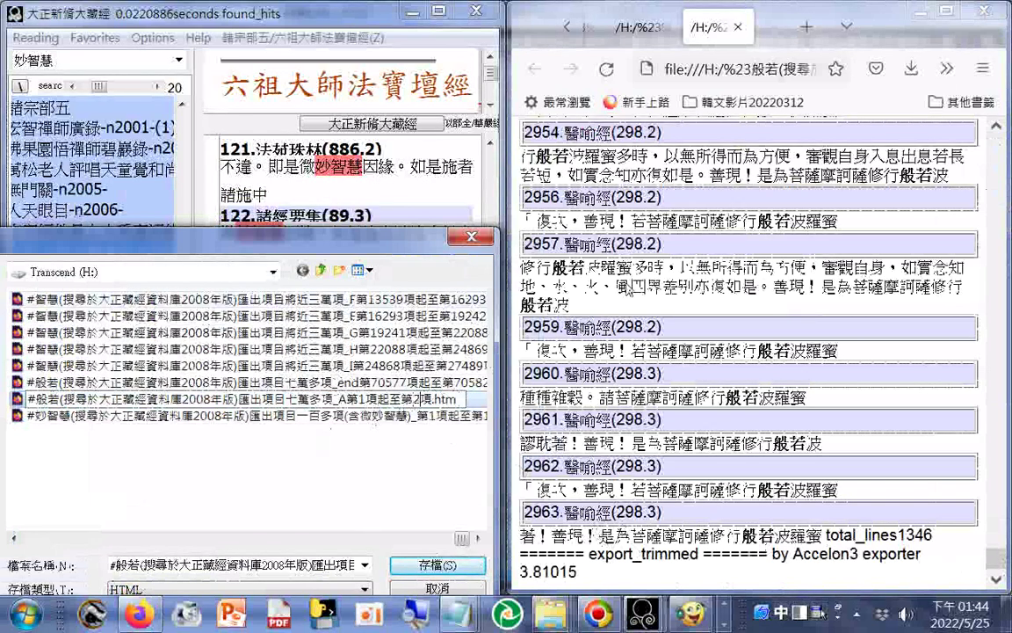
pyautogui.write('963')
pyautogui.press('Return')
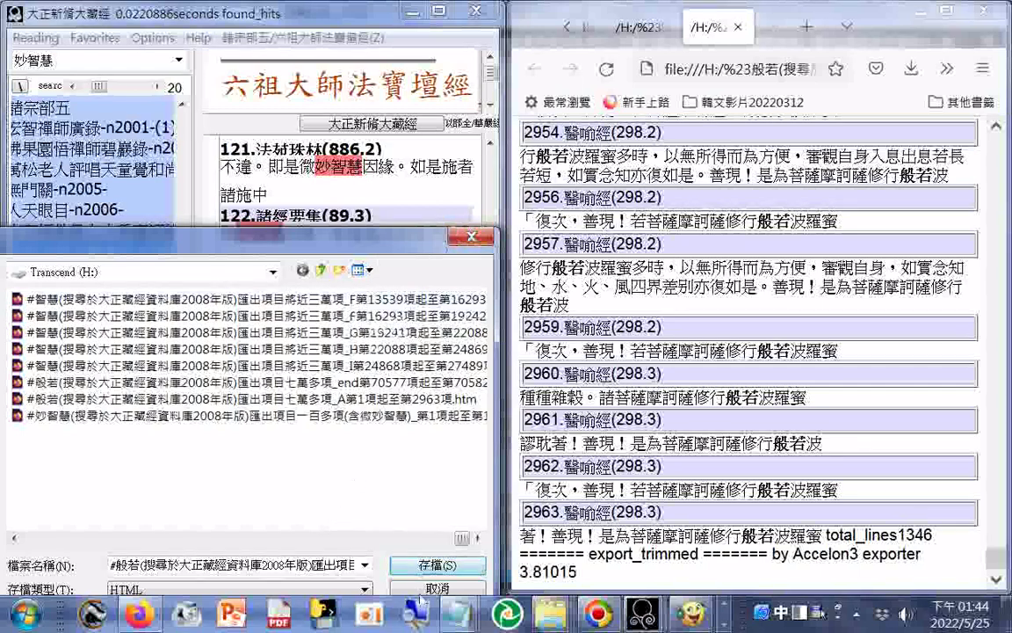